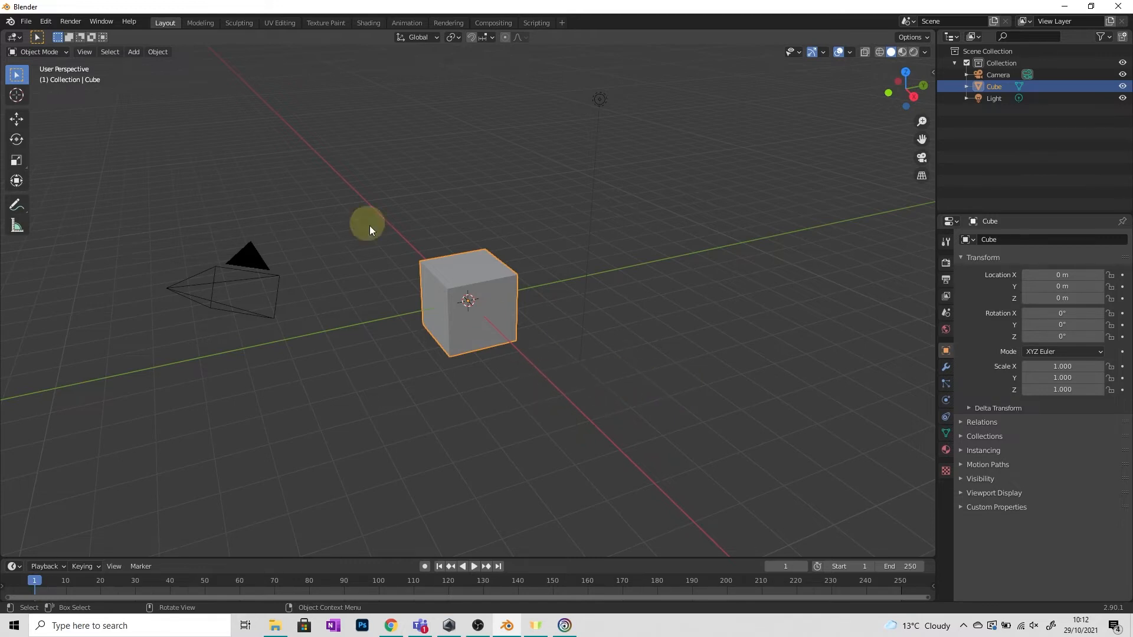
# Step: Switch the default cube from Object Mode to Edit Mode
pyautogui.click(47, 55)
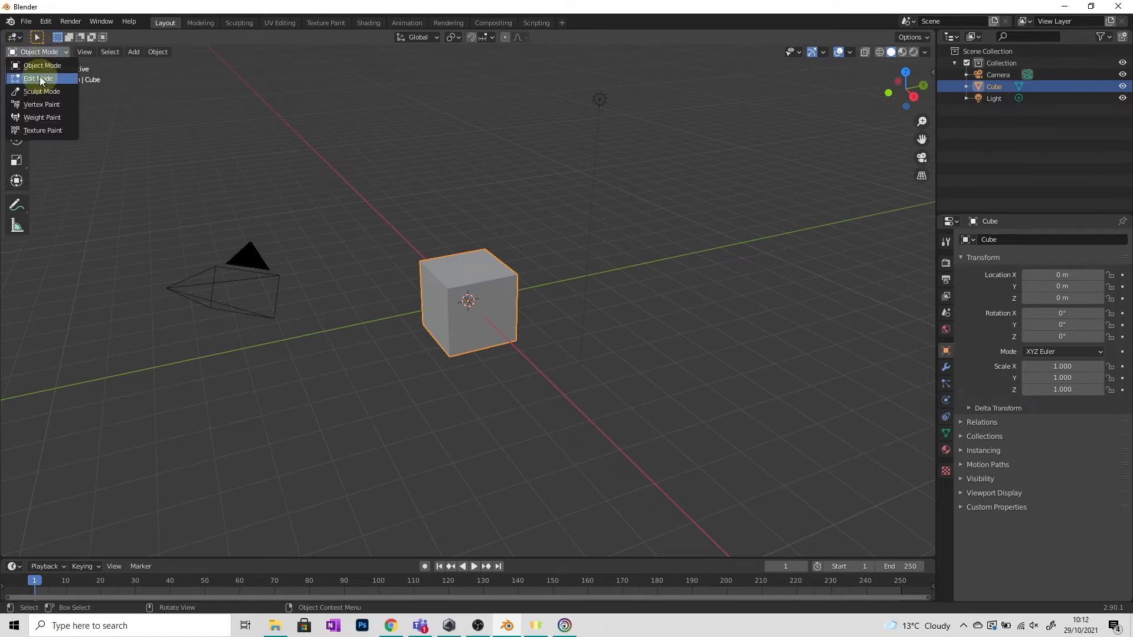
pyautogui.click(42, 80)
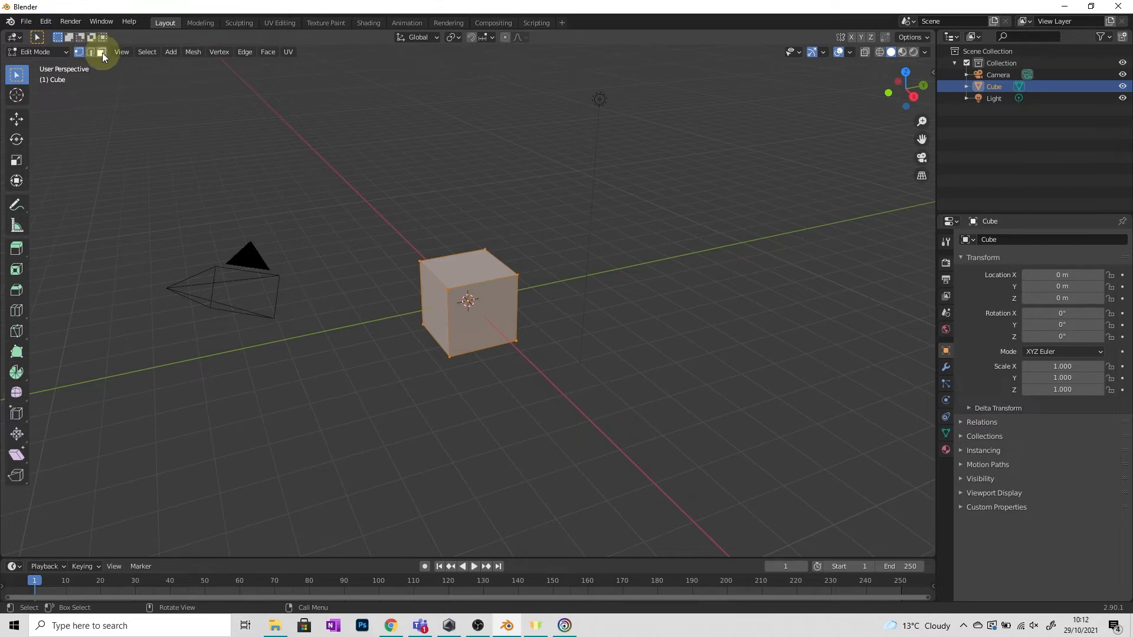
# Step: Try extruding the cube's top back corner vertex about 4.1 m up and outward, and undo the extrusion
pyautogui.click(485, 249)
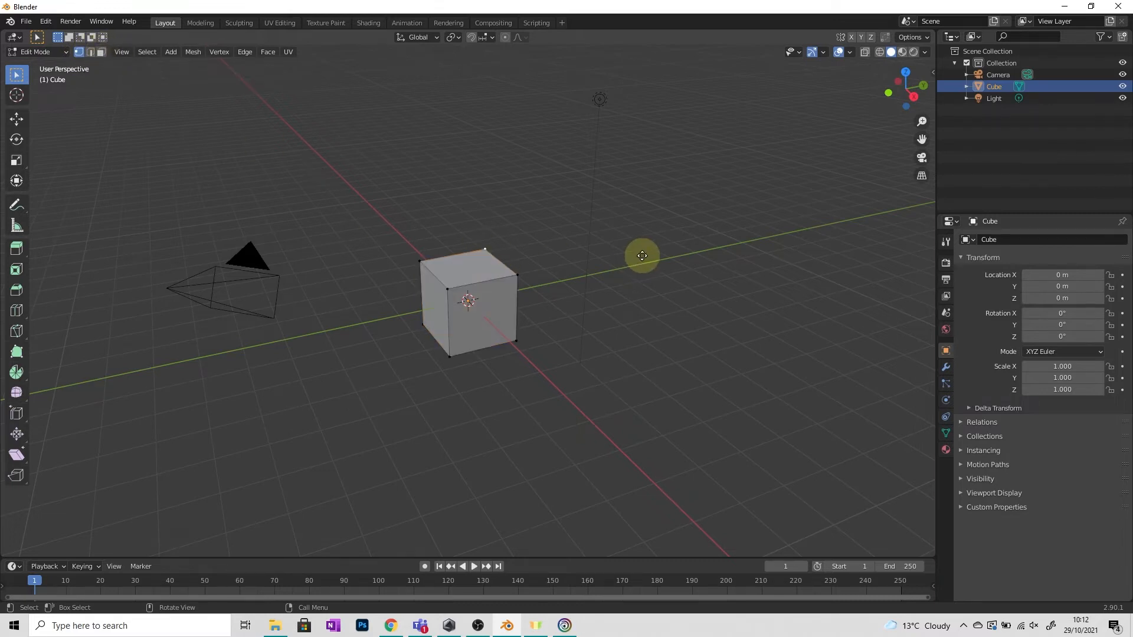
pyautogui.press('g')
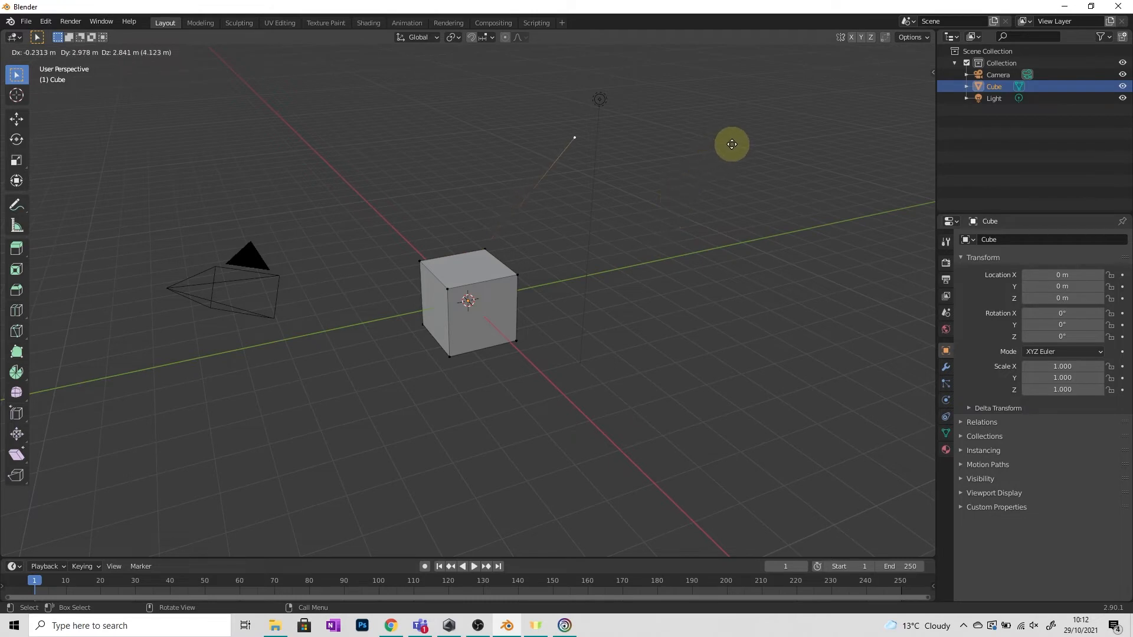
pyautogui.click(731, 144)
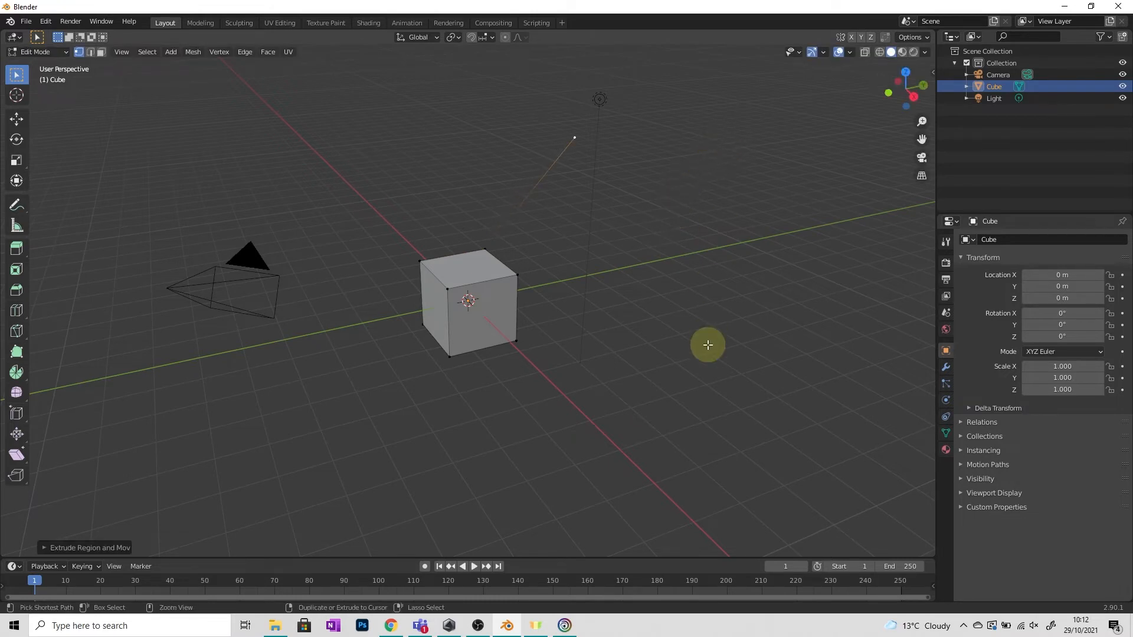
pyautogui.hotkey('ctrl', 'z')
pyautogui.hotkey('ctrl', 'z')
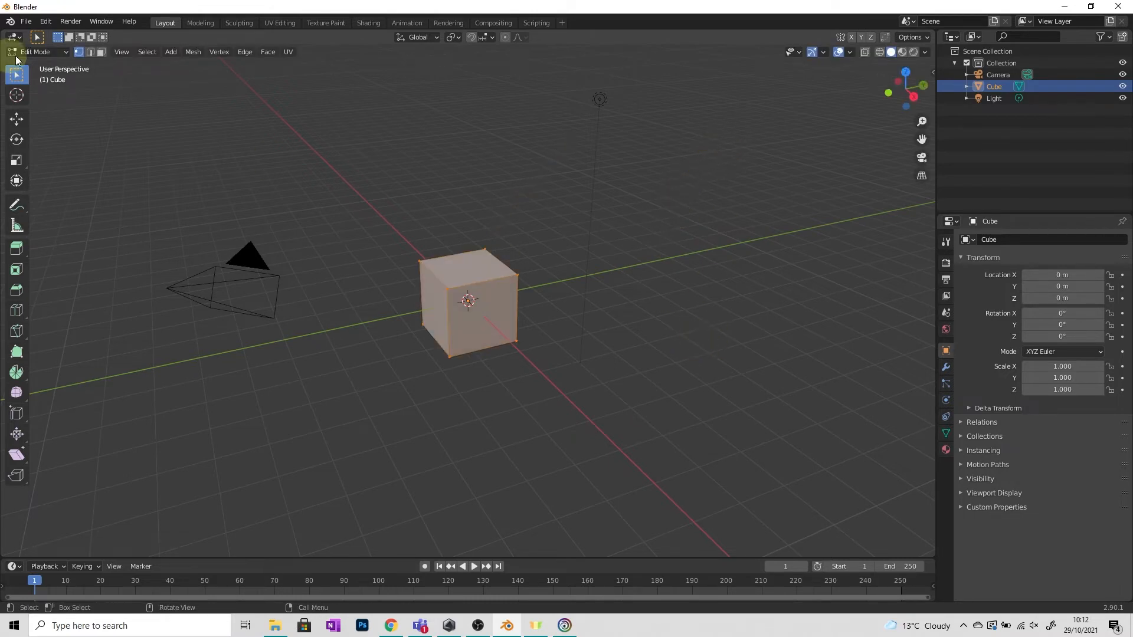
# Step: Try extruding a top edge of the cube about 2.8 m up and outward in edge selection mode, and undo it
pyautogui.click(94, 52)
pyautogui.click(534, 263)
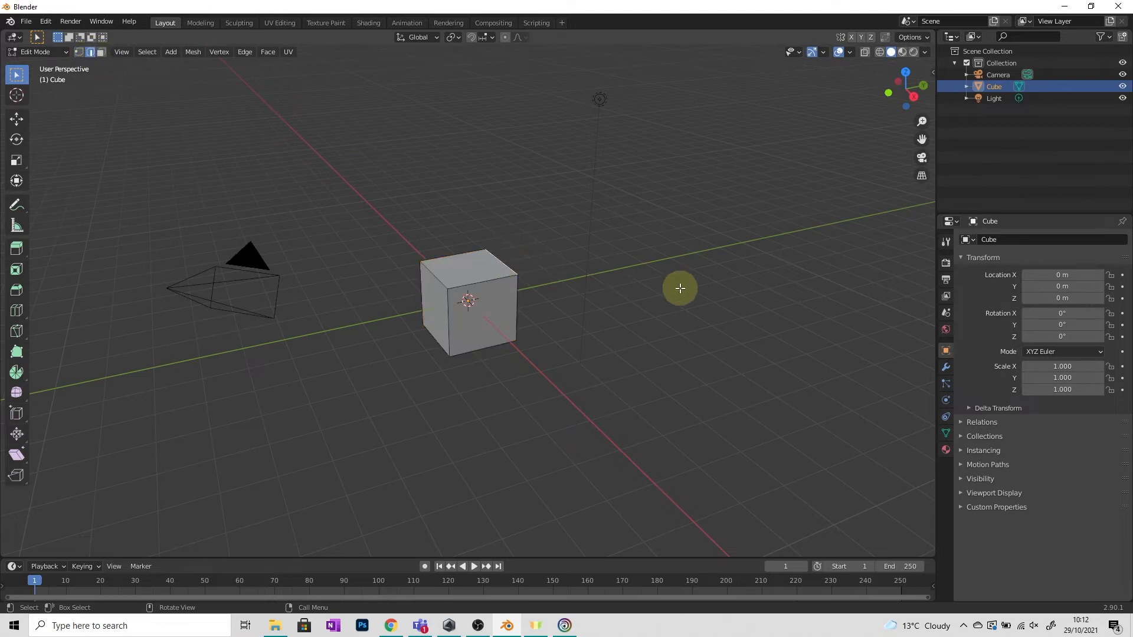
pyautogui.press('e')
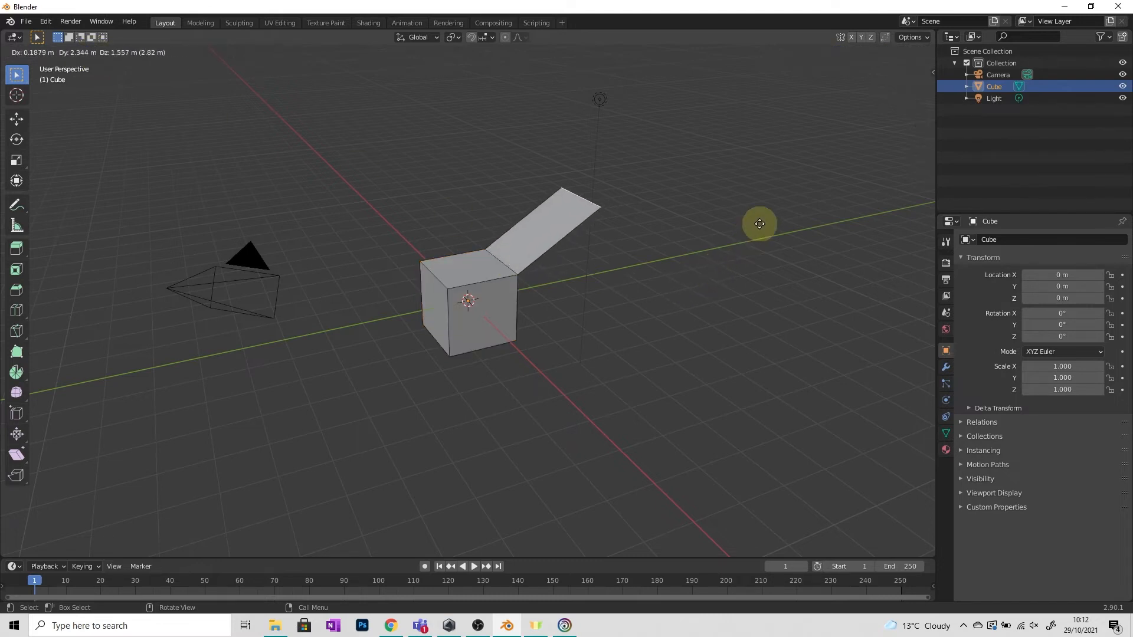
pyautogui.rightClick(760, 224)
pyautogui.hotkey('ctrl', 'z')
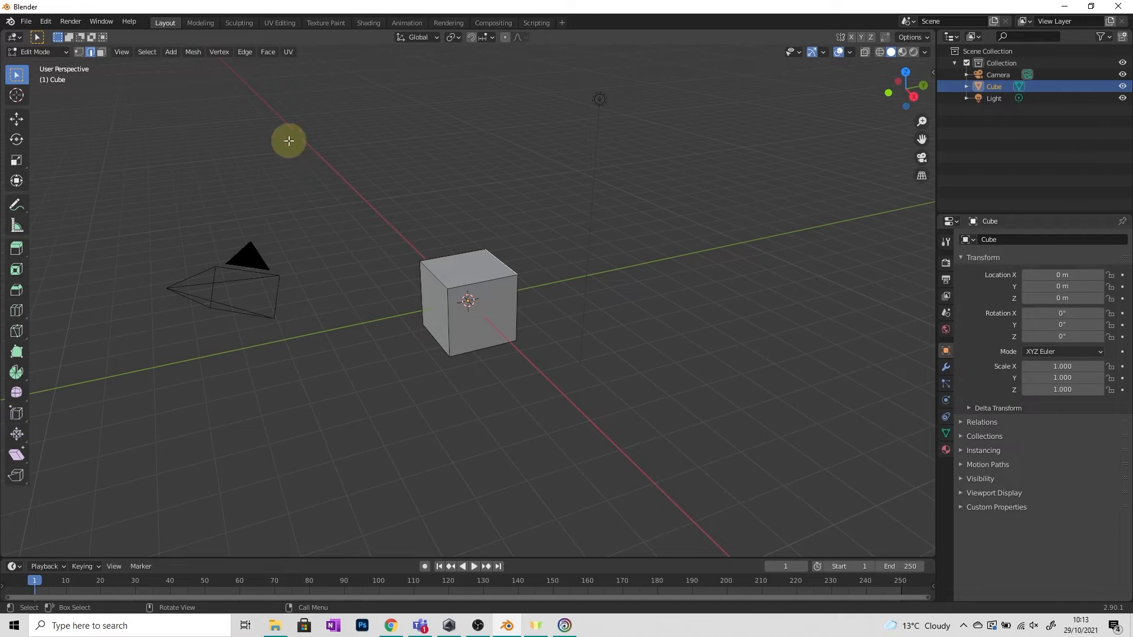
# Step: In face selection mode, extrude the cube's +Y side face outward by roughly the cube's own length
pyautogui.click(101, 52)
pyautogui.moveTo(576, 236); pyautogui.dragTo(551, 286, button='middle')
pyautogui.click(536, 294)
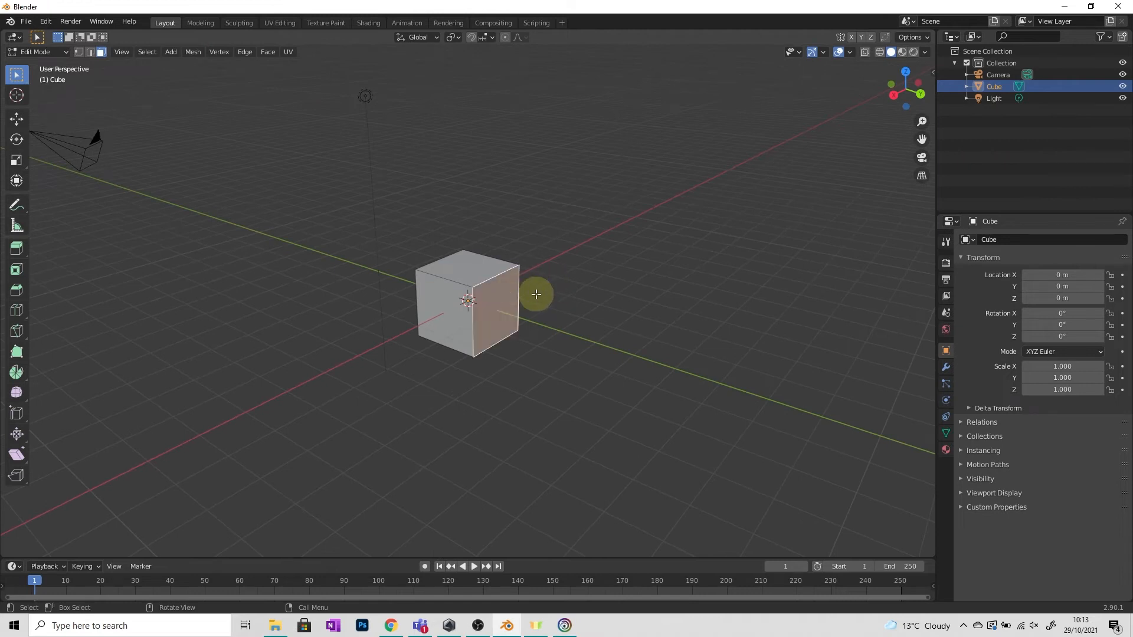
pyautogui.press('e')
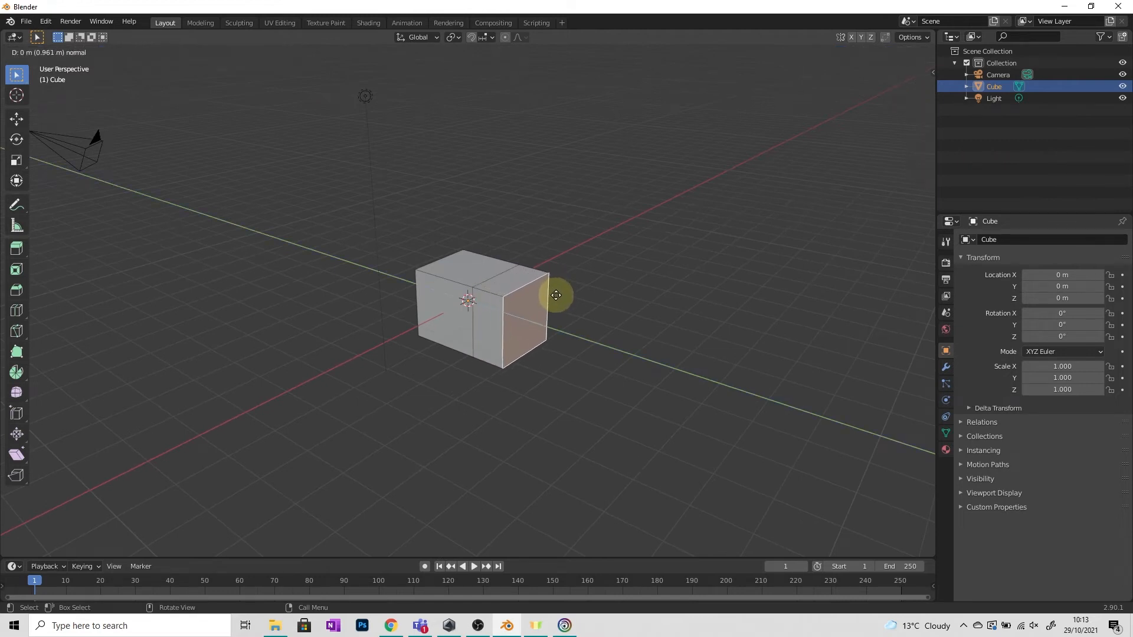
pyautogui.click(585, 297)
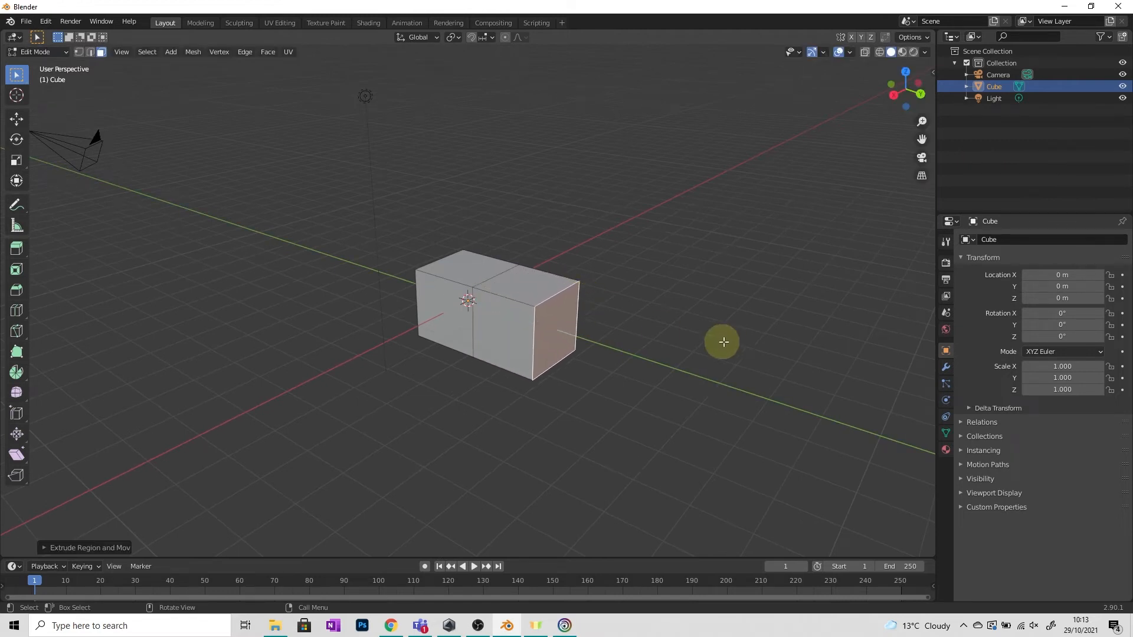
# Step: Raise the extruded end face along the global Z axis so the new section slopes upward
pyautogui.scroll(3, 708, 331)
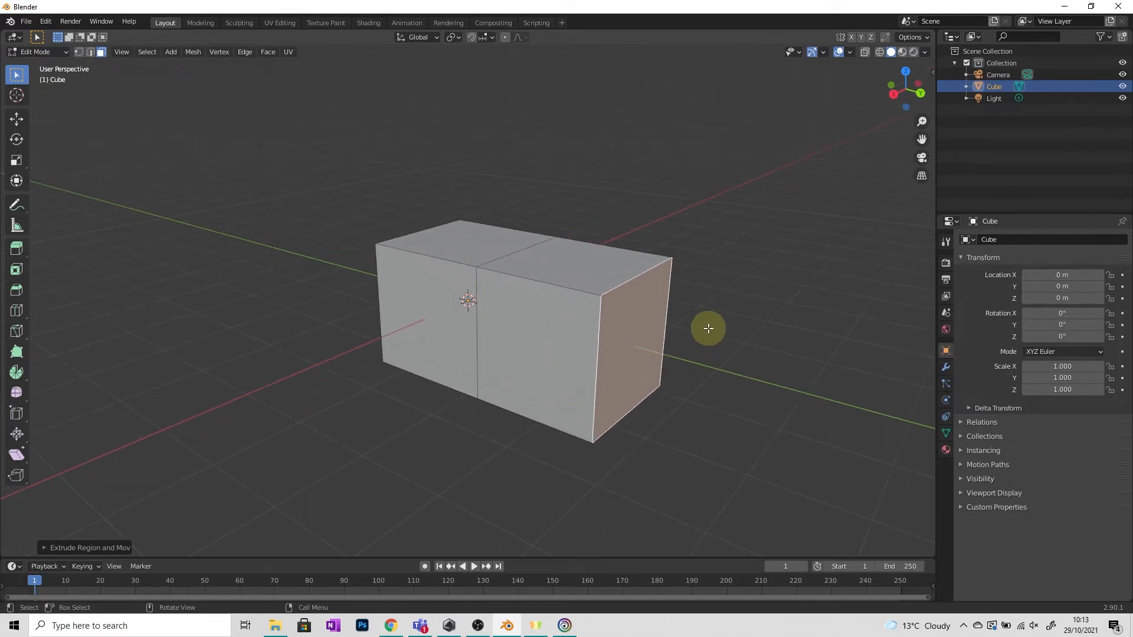
pyautogui.press('g')
pyautogui.press('z')
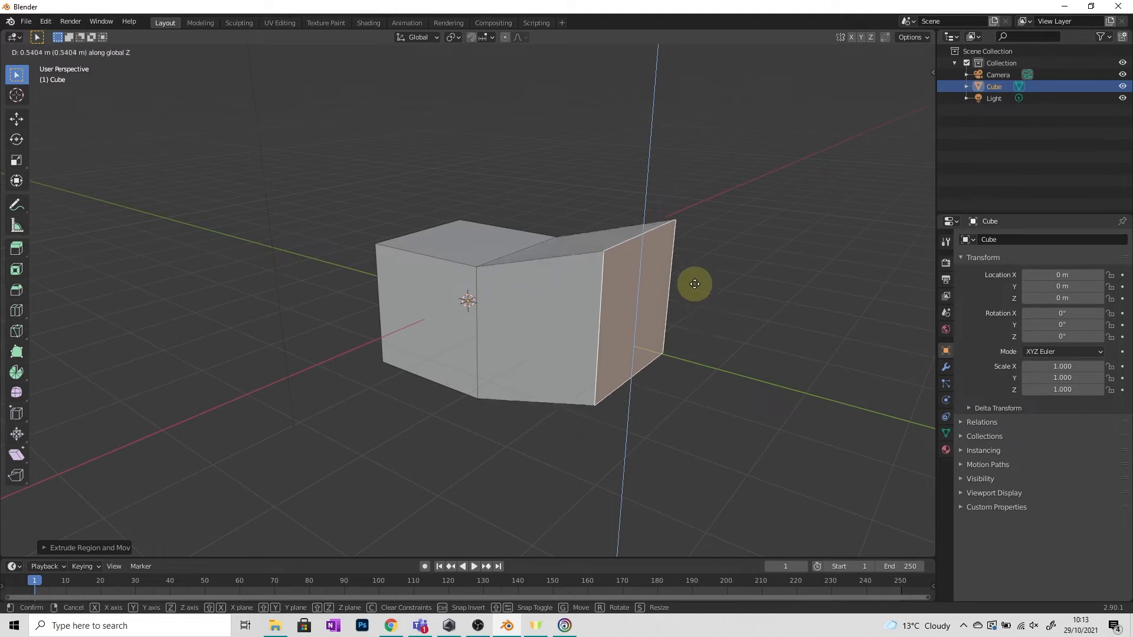
pyautogui.click(695, 244)
# Step: Scale the raised end face down to a small tip and rotate it
pyautogui.press('s')
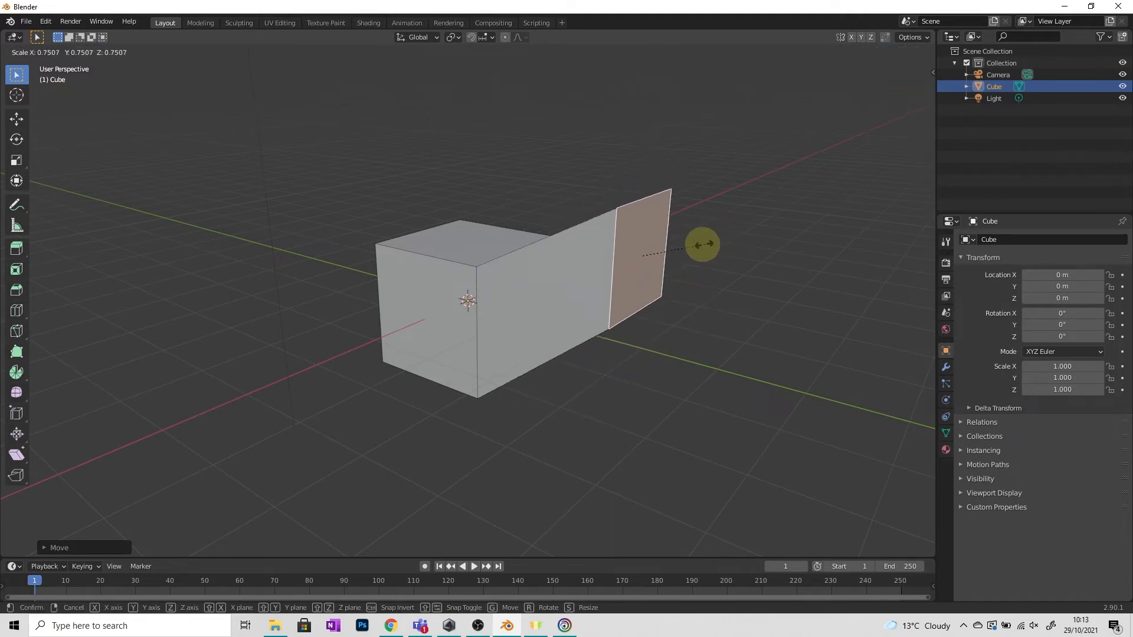
pyautogui.click(664, 253)
pyautogui.press('r')
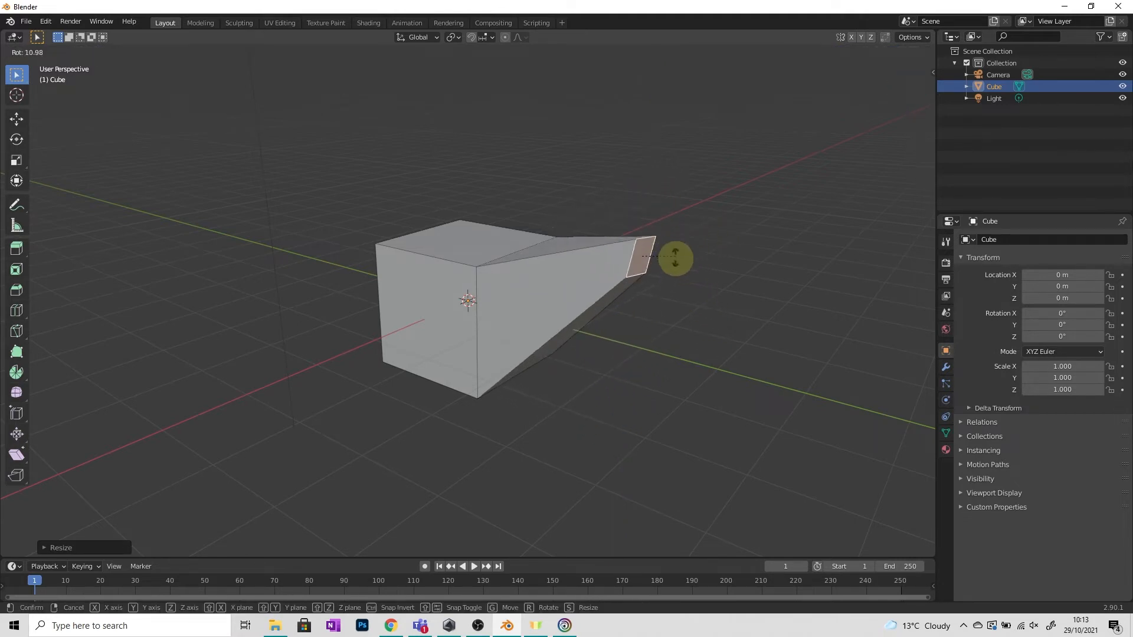
pyautogui.click(451, 354)
# Step: Inset the cube's +X side face slightly, leaving a narrow, even border around it
pyautogui.moveTo(452, 354); pyautogui.dragTo(576, 360, button='middle')
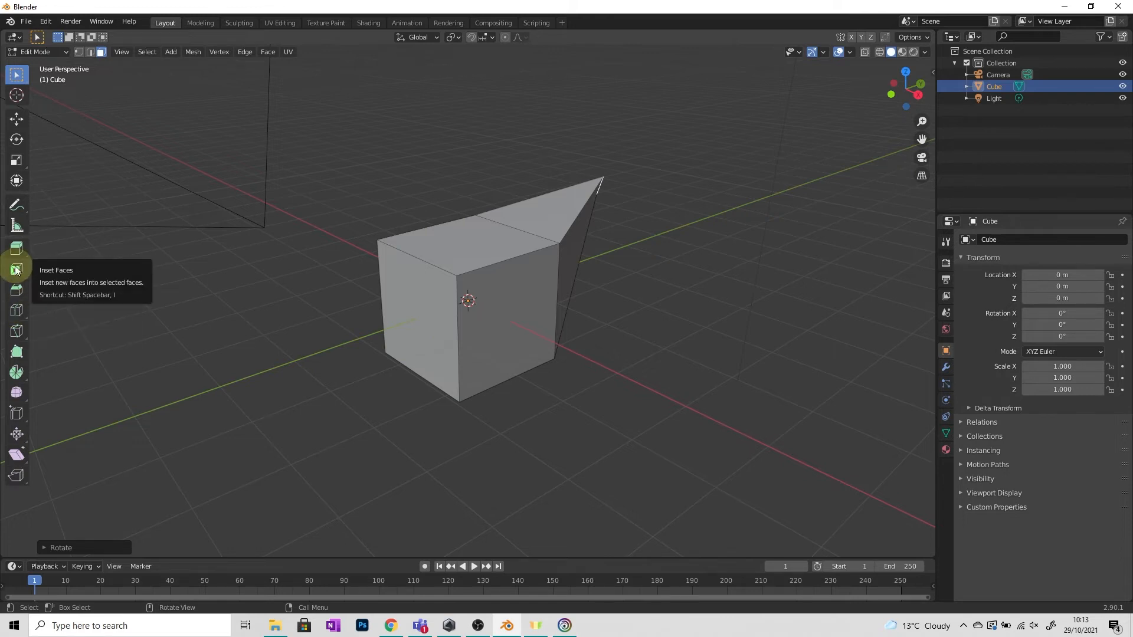
pyautogui.click(512, 308)
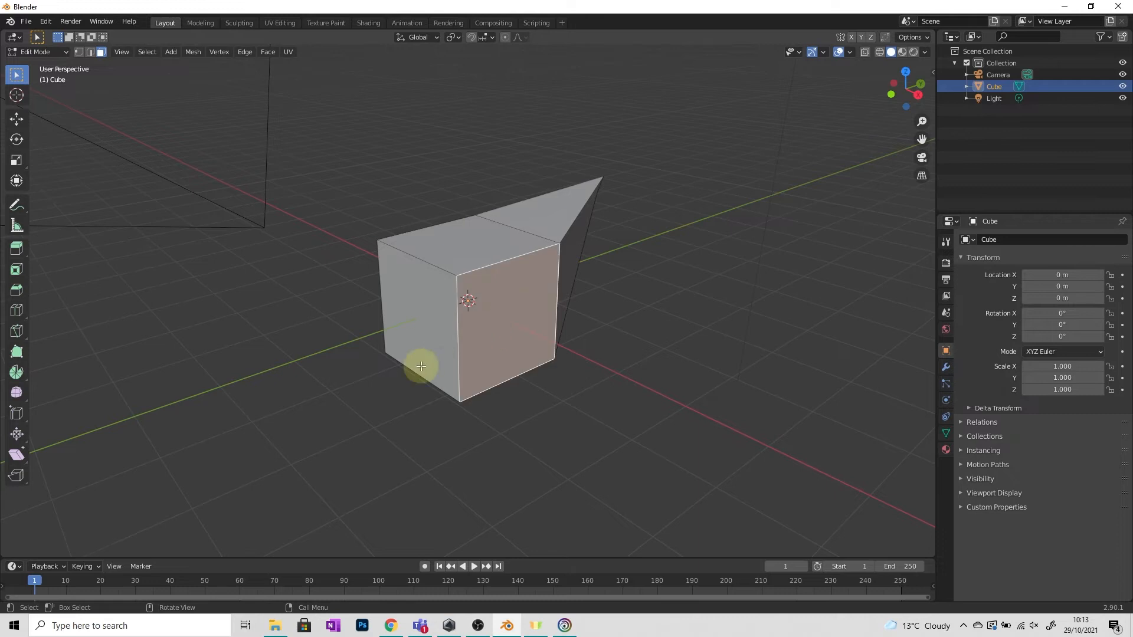
pyautogui.click(18, 271)
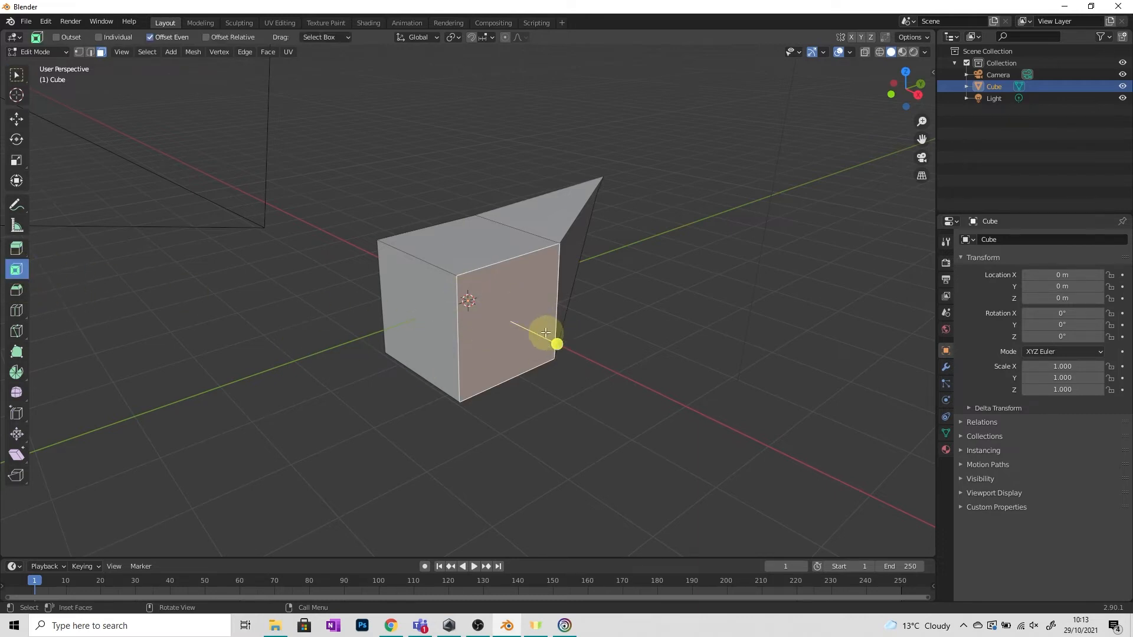
pyautogui.moveTo(555, 343); pyautogui.dragTo(549, 340)
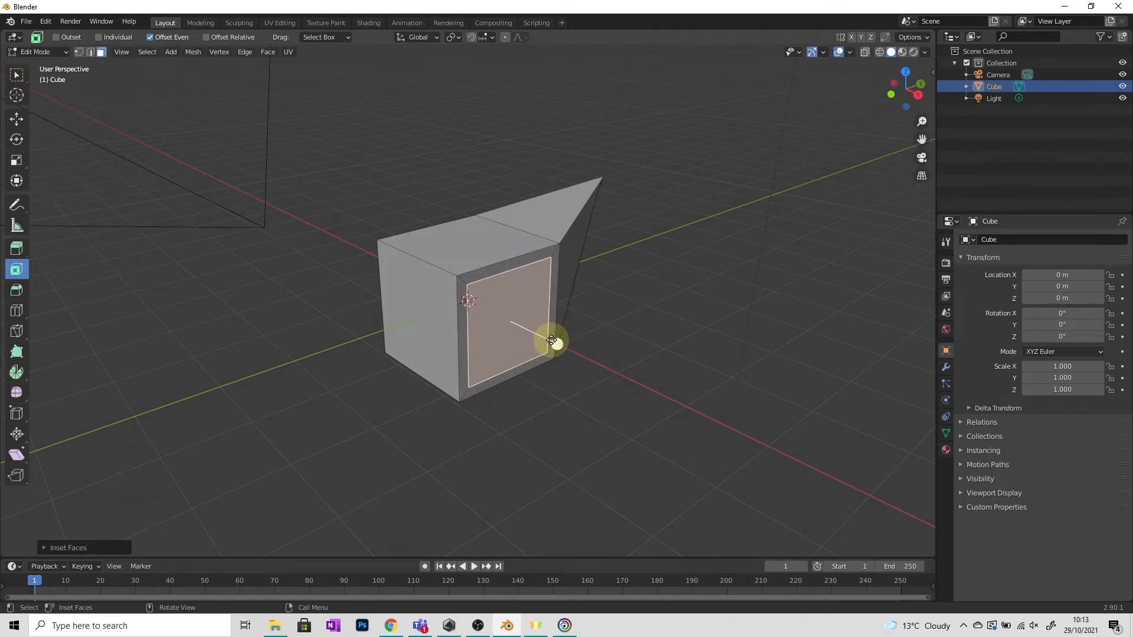
# Step: Extrude the inset face inward to form a recess in the cube's side
pyautogui.click(16, 72)
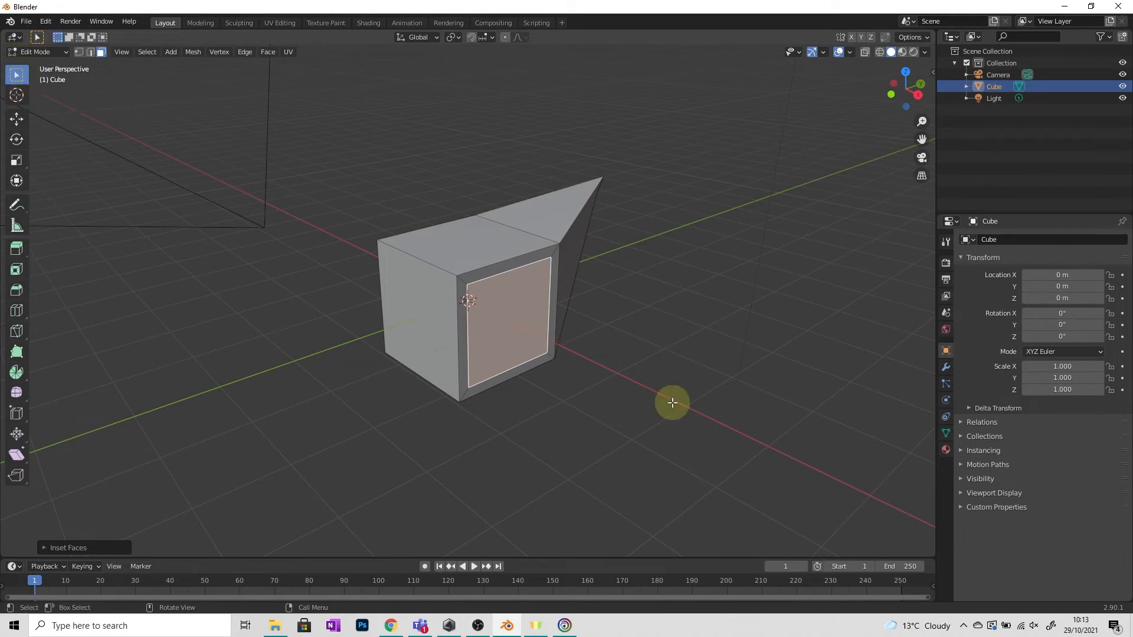
pyautogui.press('e')
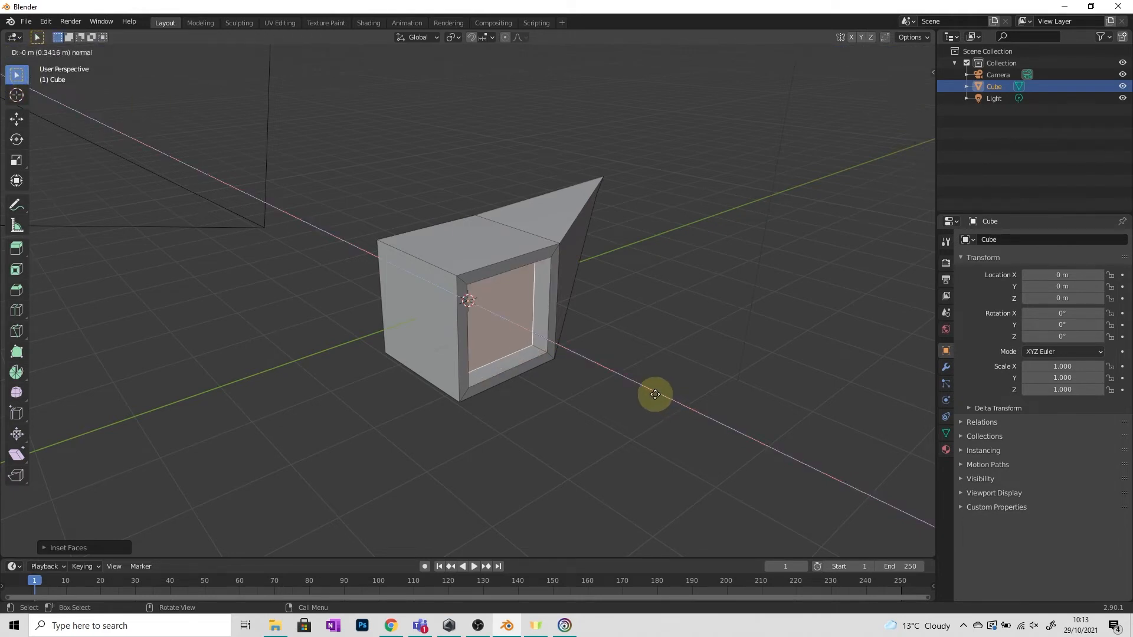
pyautogui.click(643, 387)
pyautogui.moveTo(639, 387); pyautogui.dragTo(498, 362, button='middle')
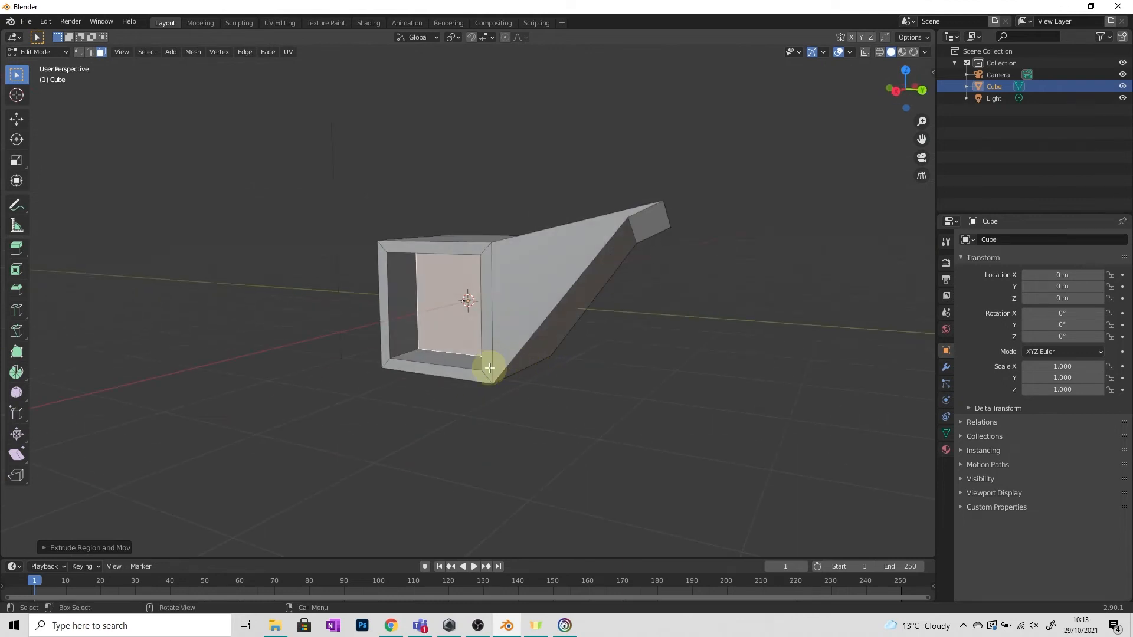
# Step: Scale down the back face of the recess and rotate it so the inner walls taper and twist
pyautogui.moveTo(476, 370); pyautogui.dragTo(504, 374, button='middle')
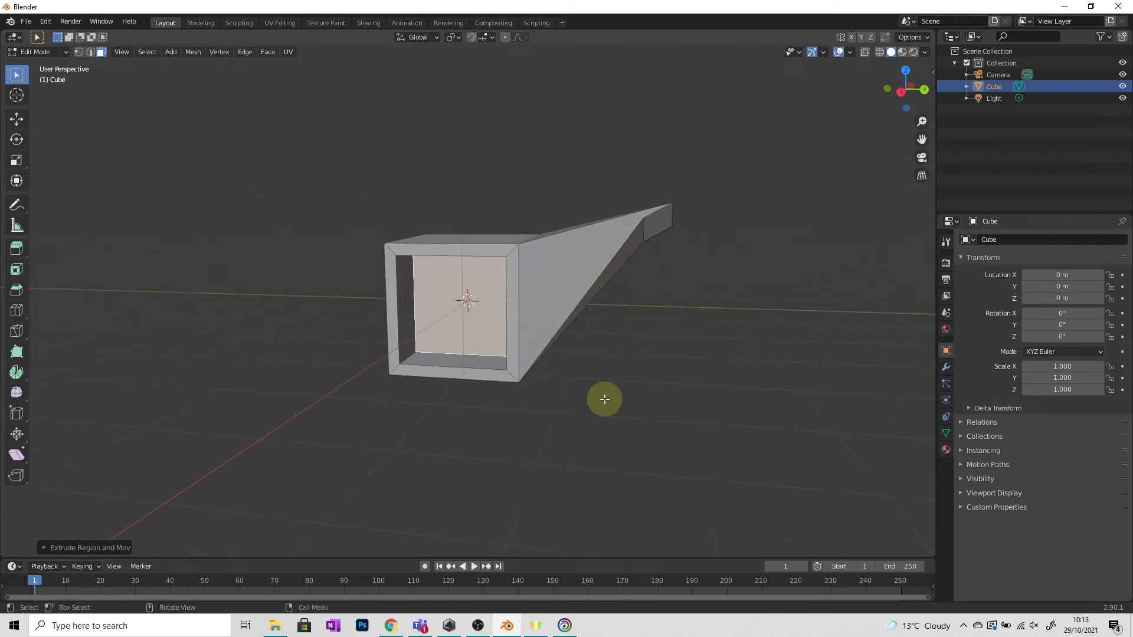
pyautogui.press('e')
pyautogui.click(572, 383)
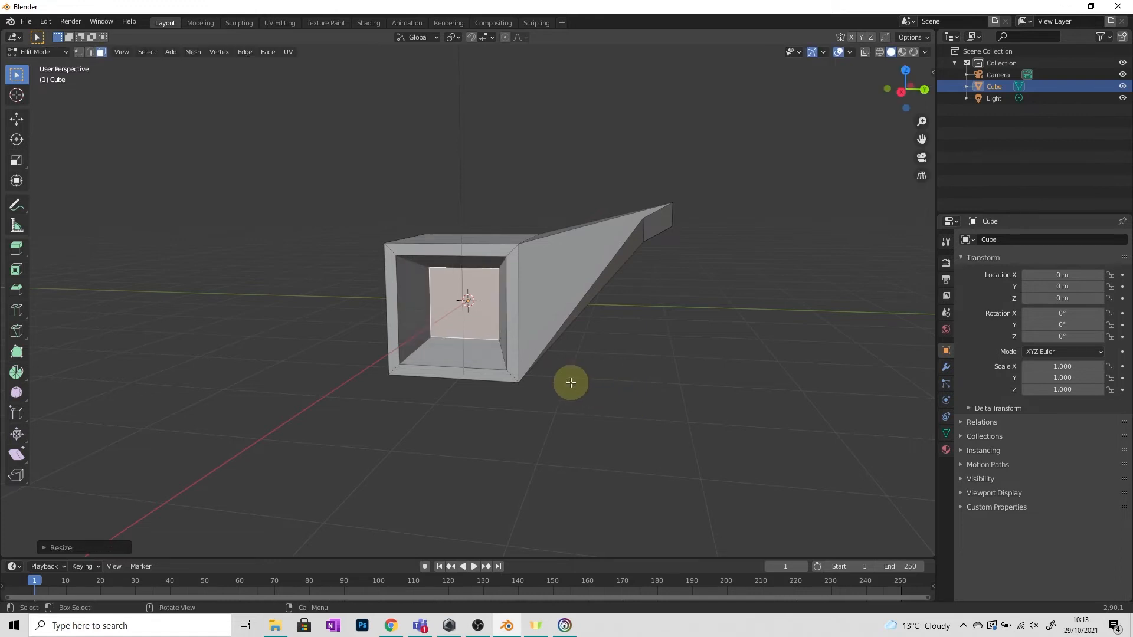
pyautogui.press('s')
pyautogui.click(531, 416)
pyautogui.moveTo(505, 410); pyautogui.dragTo(549, 447, button='middle')
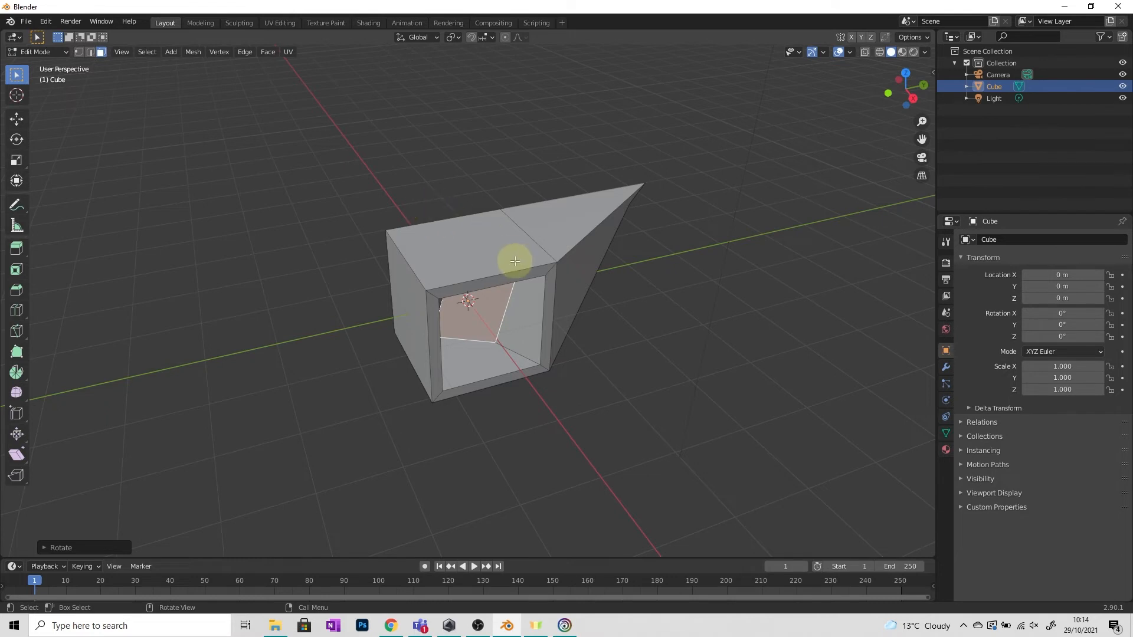
# Step: Try moving the cube's plain end face, opposite the tapered tip, about 2 m outward and cancel the move
pyautogui.moveTo(473, 255); pyautogui.dragTo(419, 283, button='middle')
pyautogui.click(420, 283)
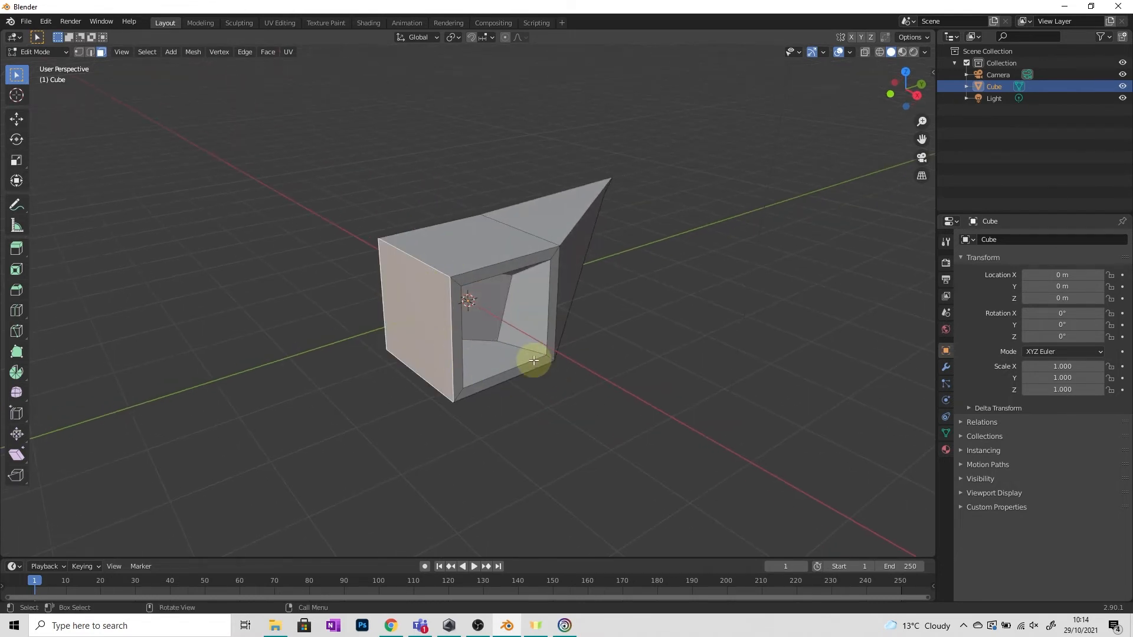
pyautogui.press('g')
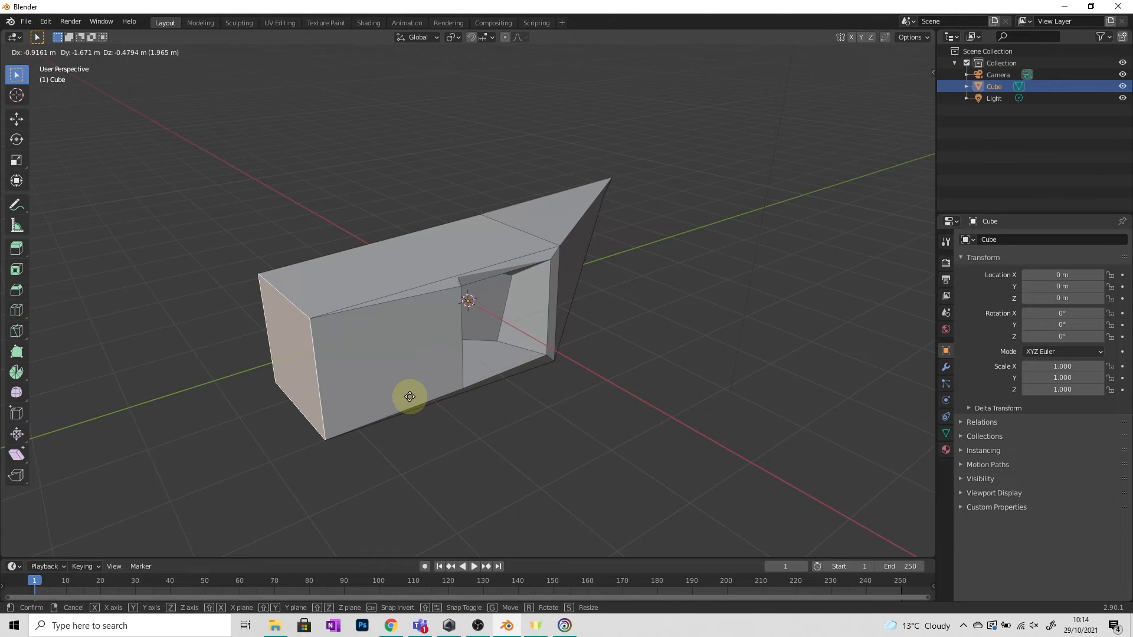
pyautogui.rightClick(410, 396)
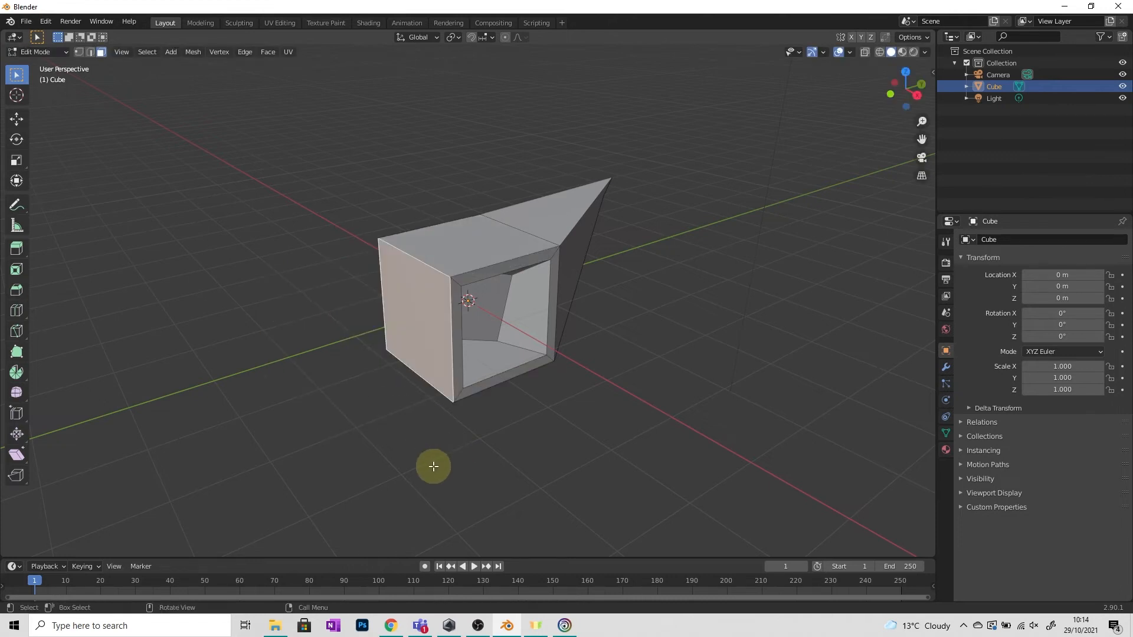
# Step: Cancel an extrusion of the plain end face, test the leftover geometry with a cancelled move, and undo the extrusion
pyautogui.press('e')
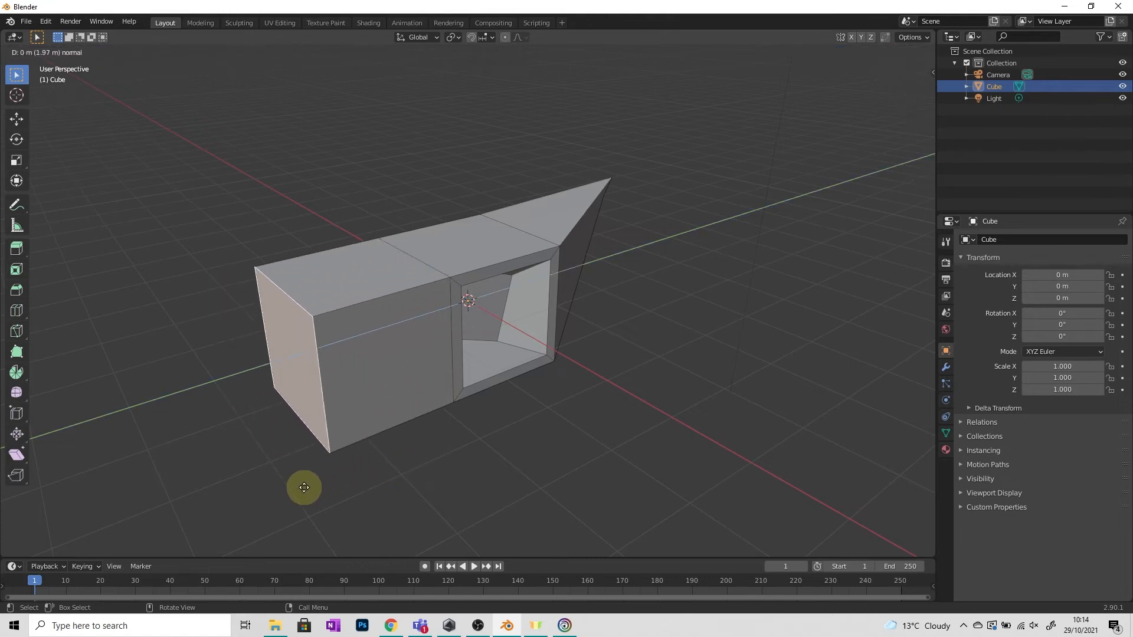
pyautogui.rightClick(304, 488)
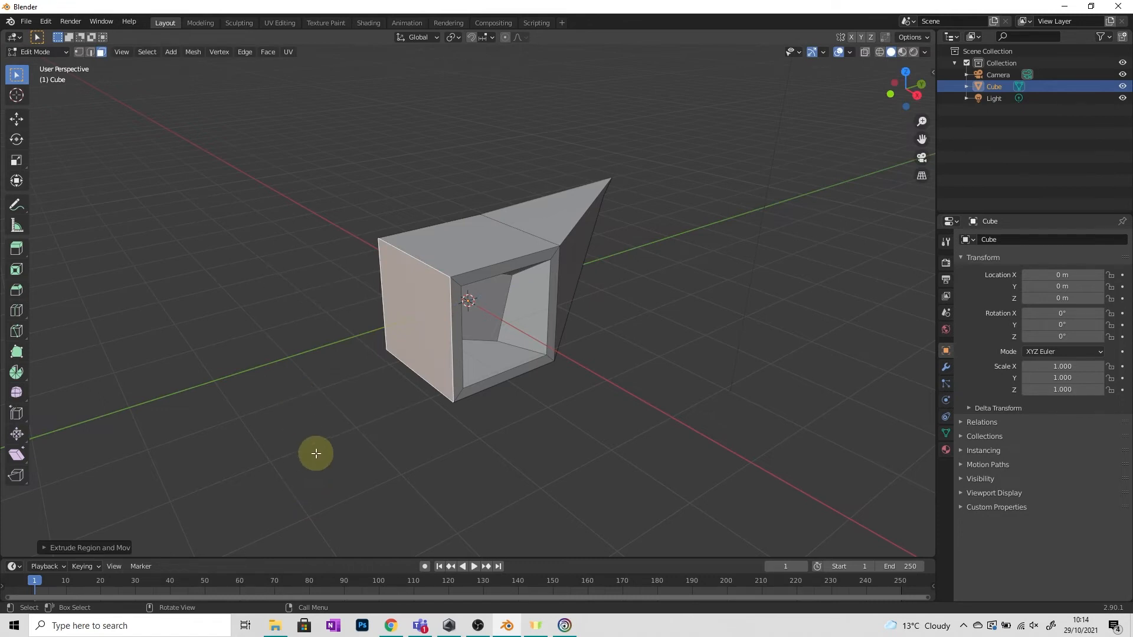
pyautogui.press('g')
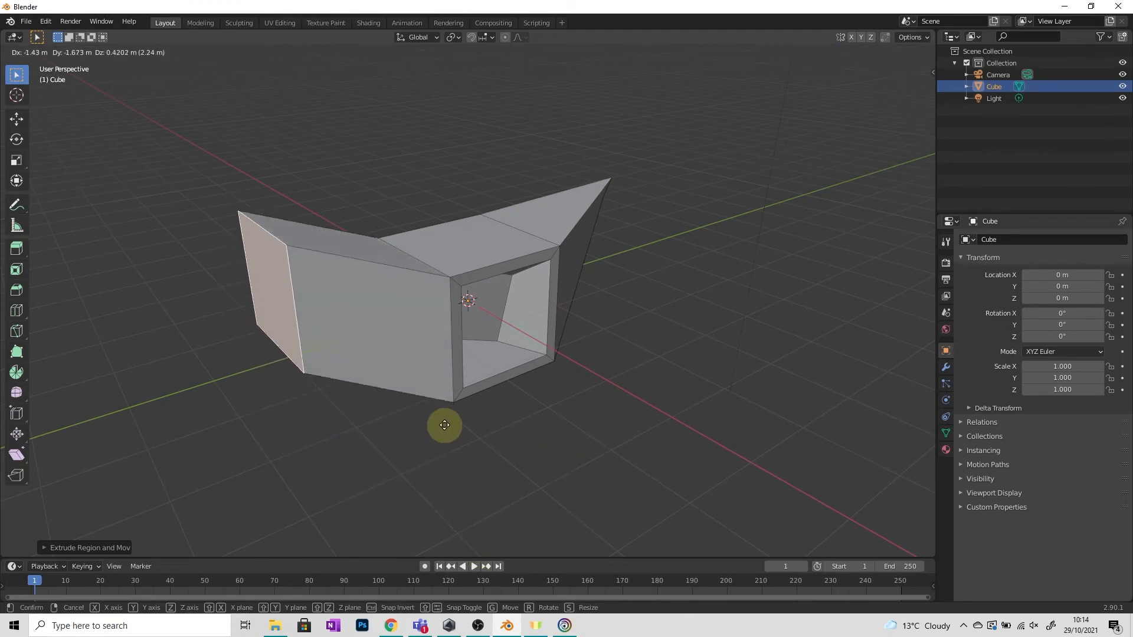
pyautogui.rightClick(543, 514)
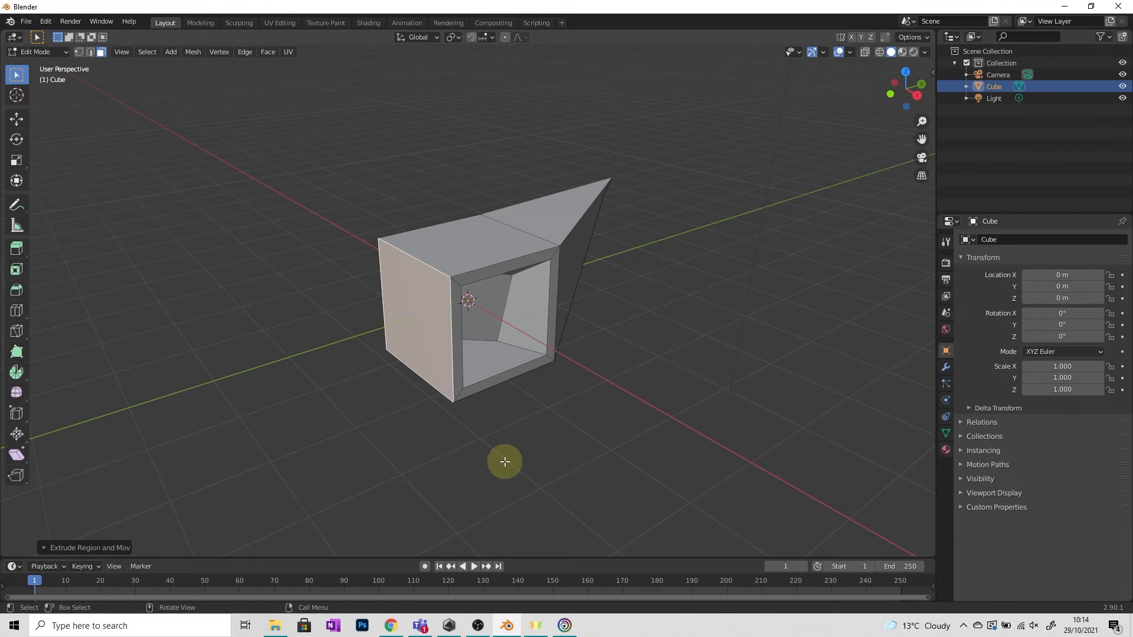
pyautogui.press('ctrl')
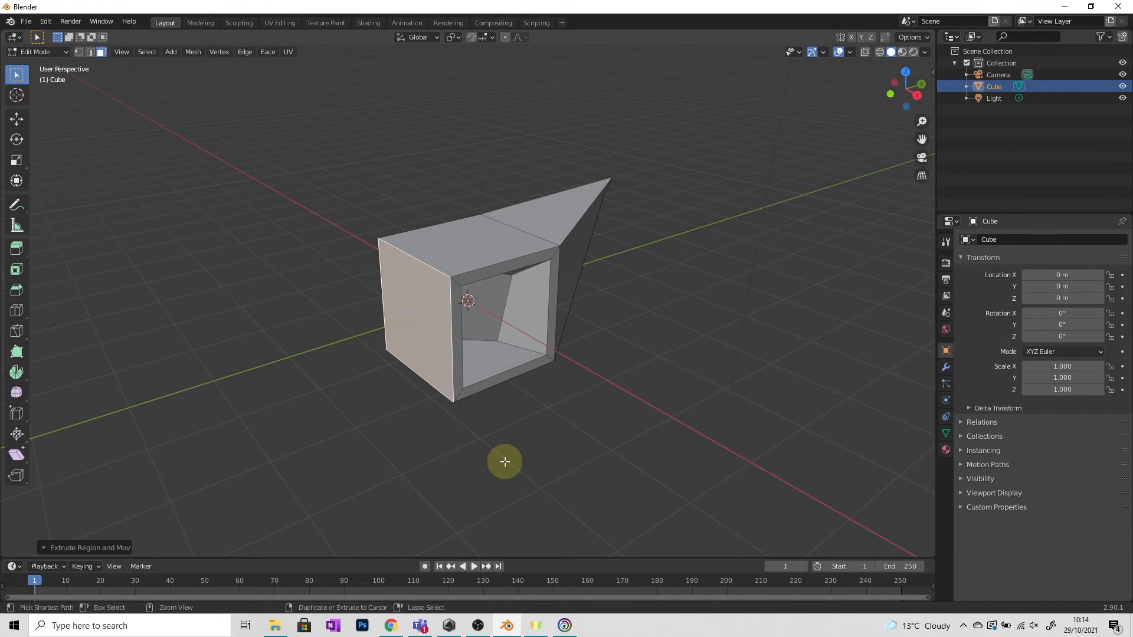
pyautogui.hotkey('ctrl', 'z')
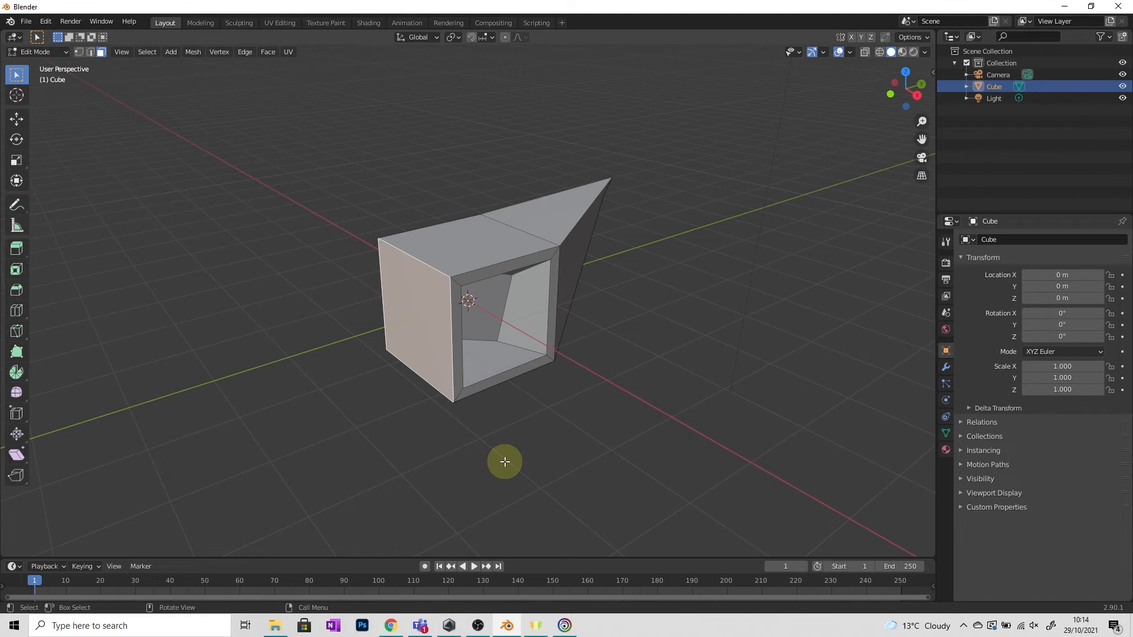
# Step: Compare a cancelled move of the plain end face with a cancelled extrusion, undoing the leftover extrusion
pyautogui.press('g')
pyautogui.rightClick(440, 459)
pyautogui.press('e')
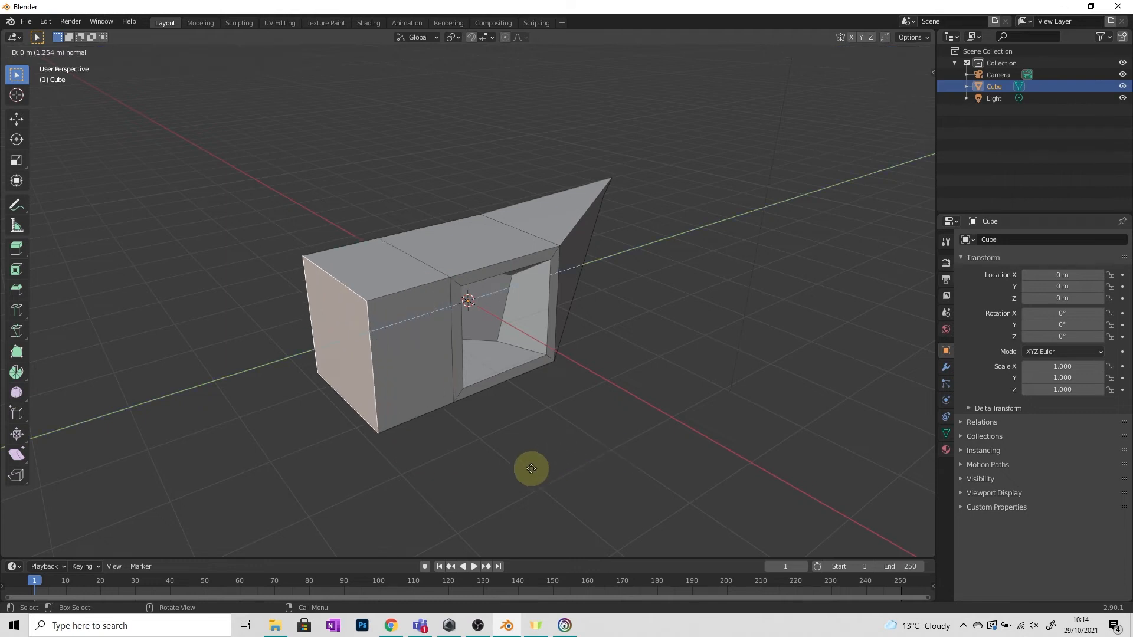
pyautogui.rightClick(485, 481)
pyautogui.hotkey('ctrl', 'z')
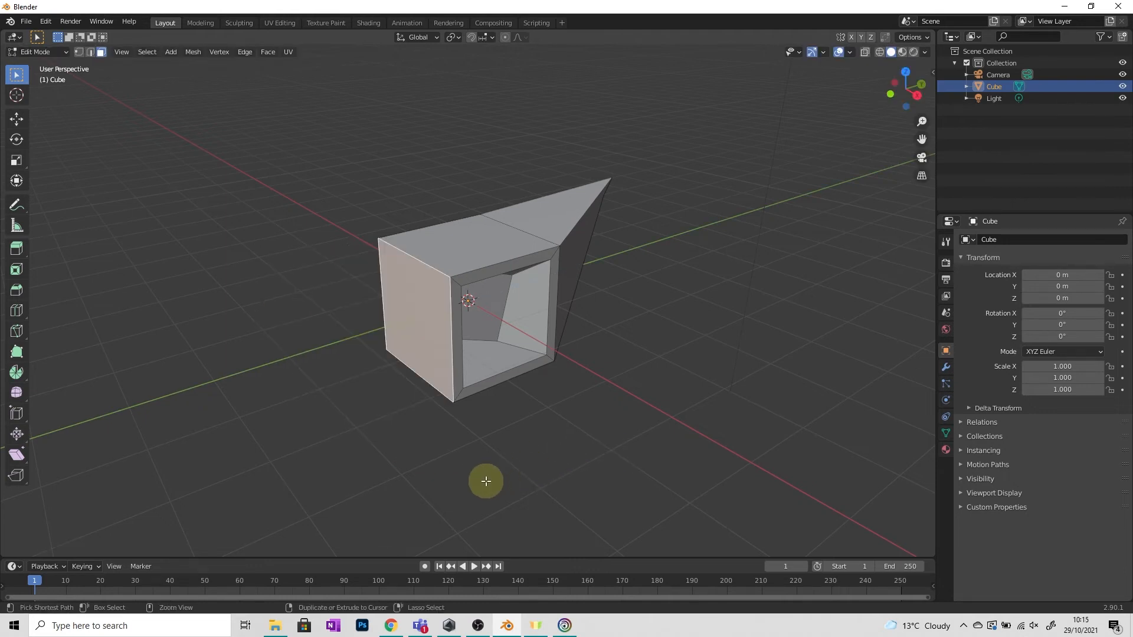